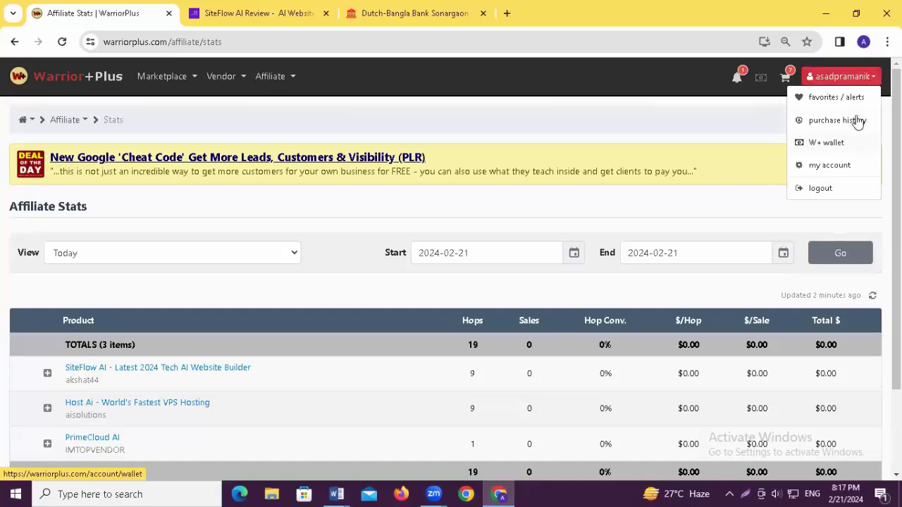
- Open the W+ wallet showing the 105.99 USD current balance and recent earnings
click(826, 147)
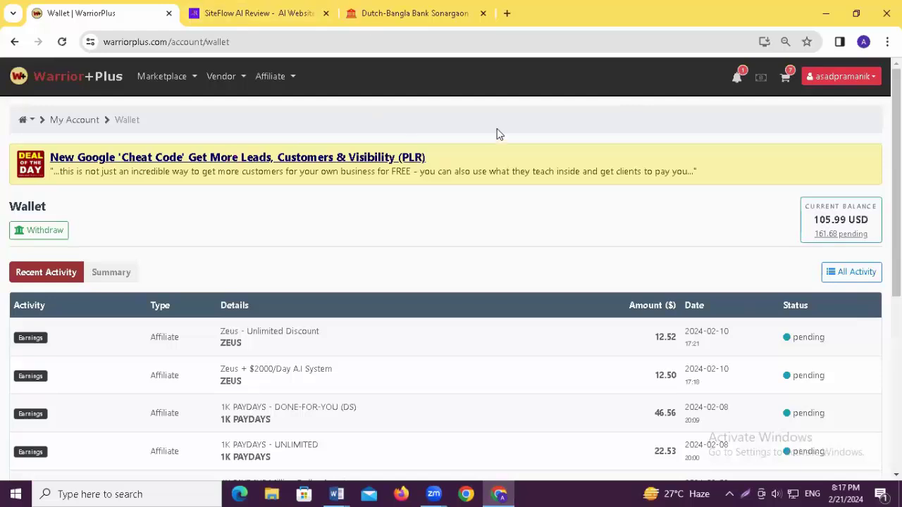
- Start a withdrawal, go to add a receiving account, and list the New Account types
click(49, 234)
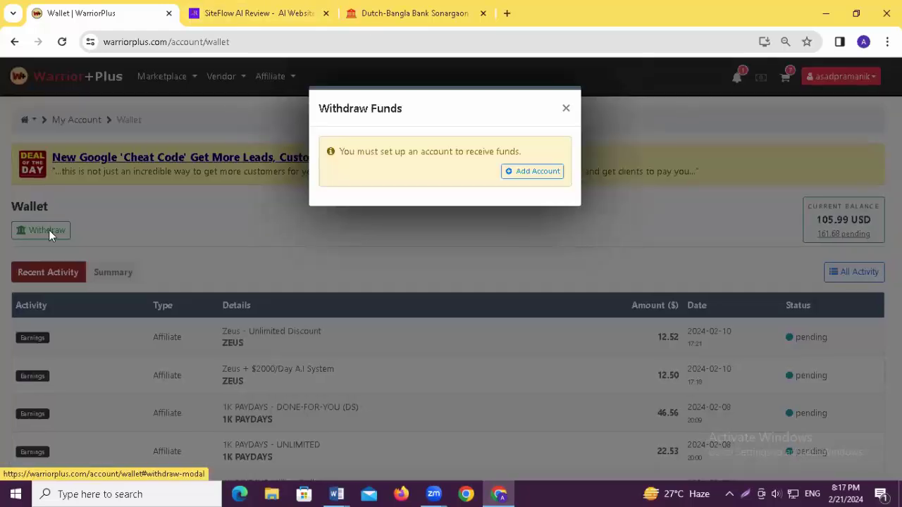
click(549, 180)
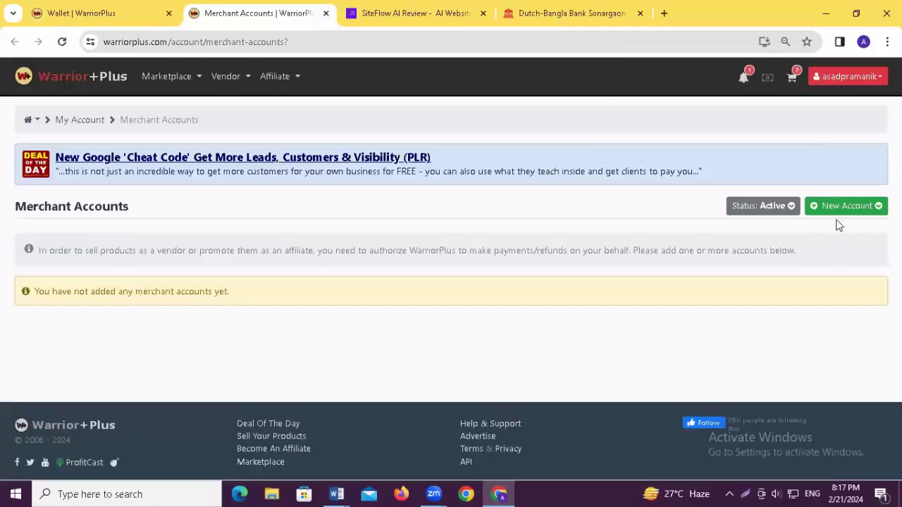
click(839, 210)
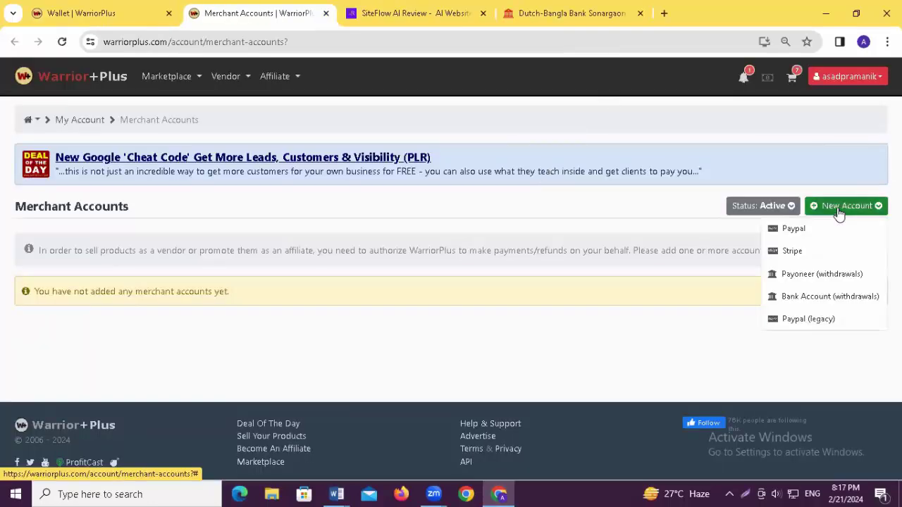
- Add a withdrawals bank account with the recipient account type set to Personal
click(816, 299)
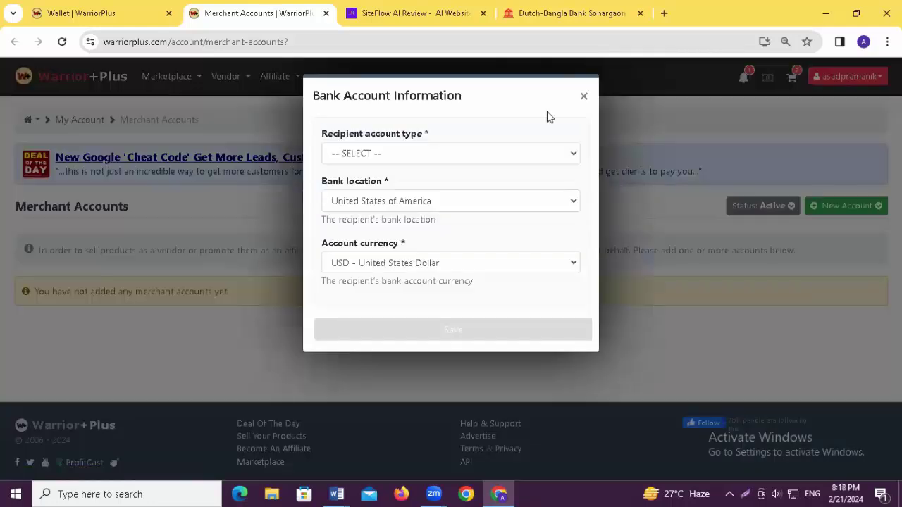
click(519, 153)
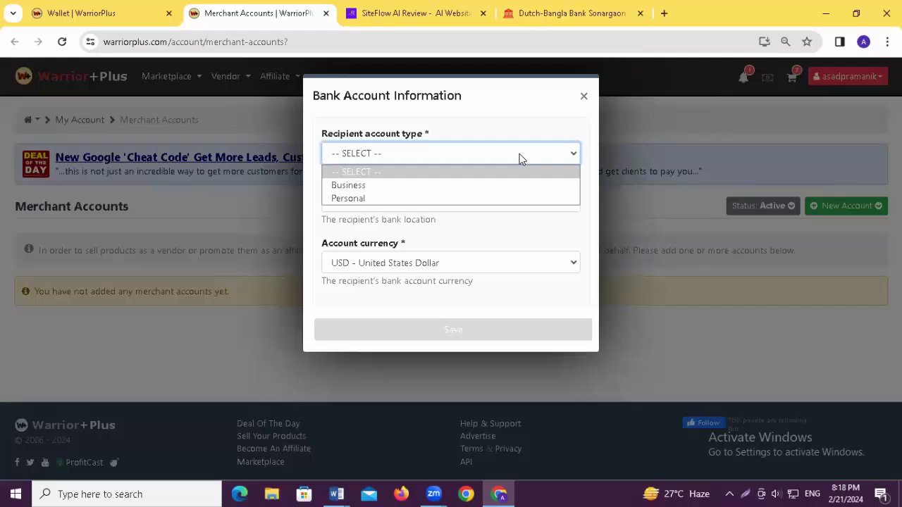
click(377, 199)
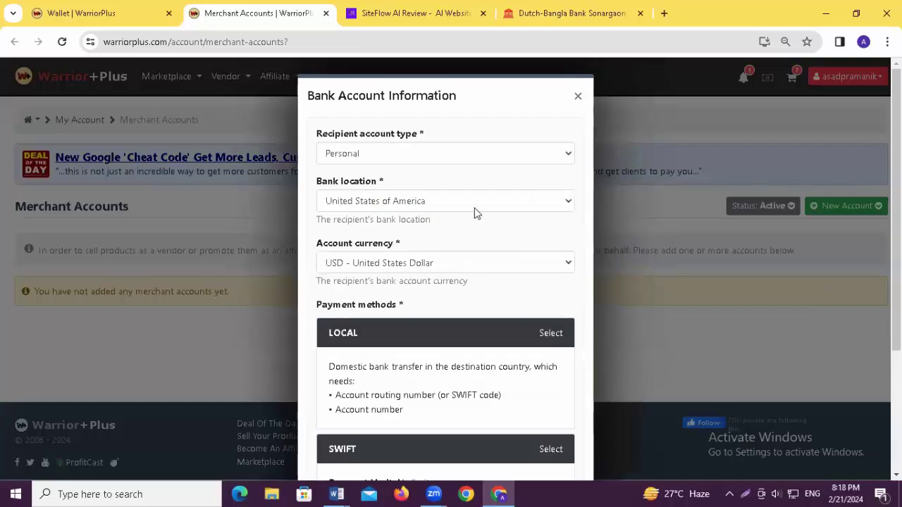
- Set the bank location to Bangladesh and choose SWIFT as the payment method
click(475, 204)
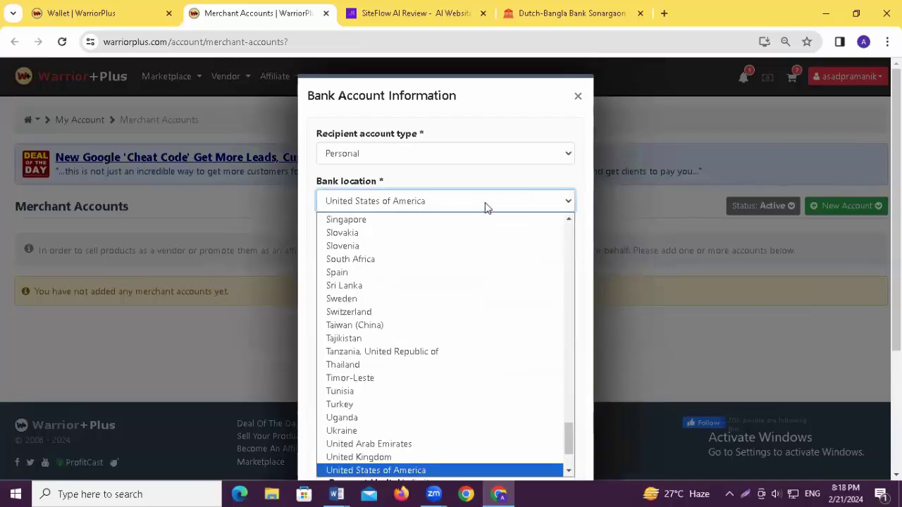
scroll(439, 360, up, 20)
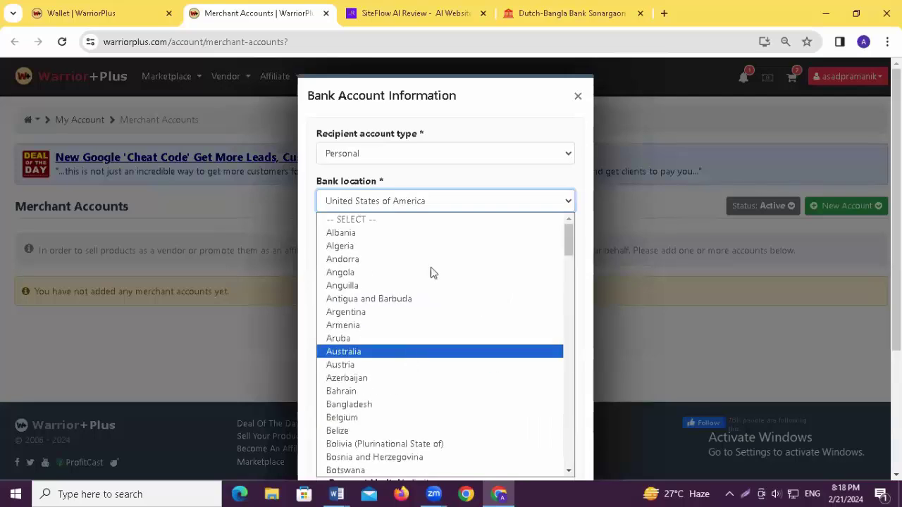
click(372, 405)
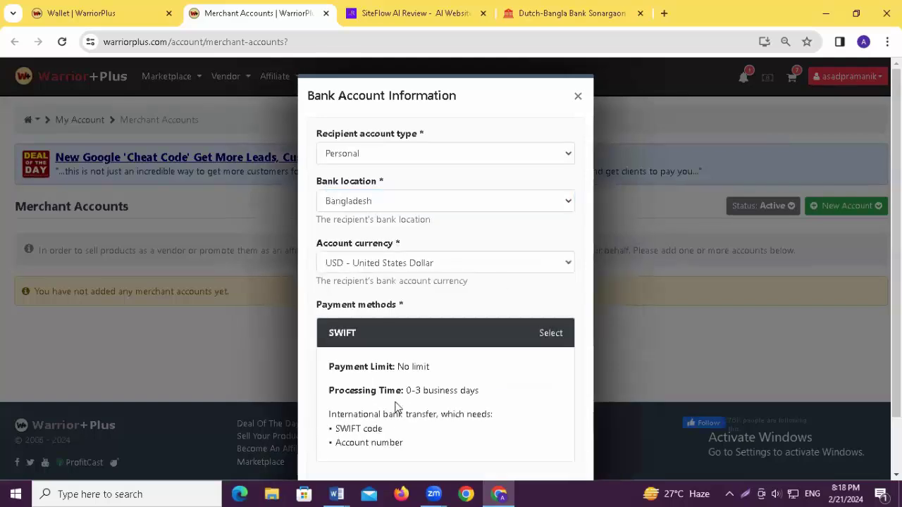
scroll(582, 280, down, 2)
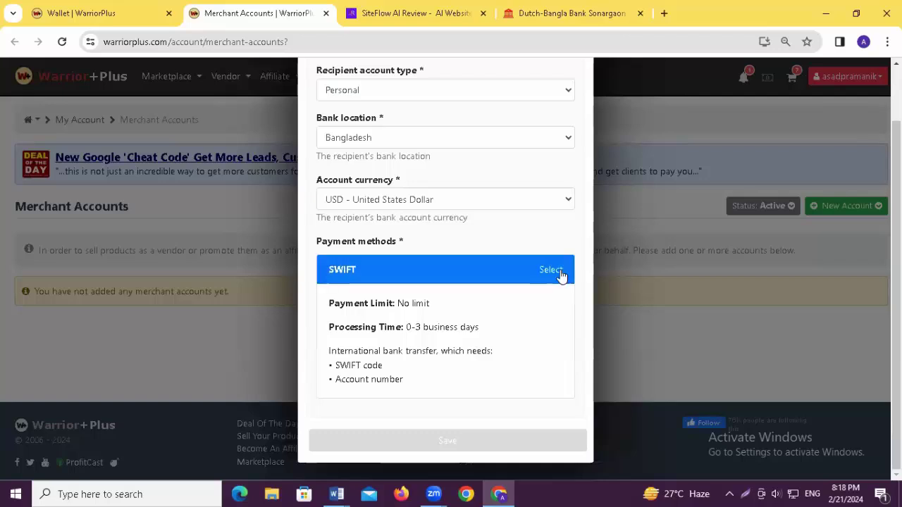
click(551, 270)
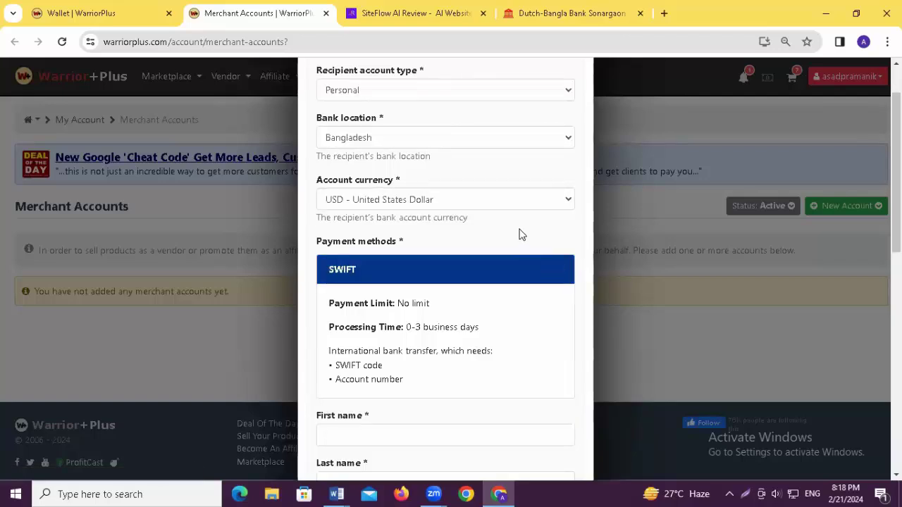
scroll(553, 272, down, 3)
scroll(562, 277, down, 1)
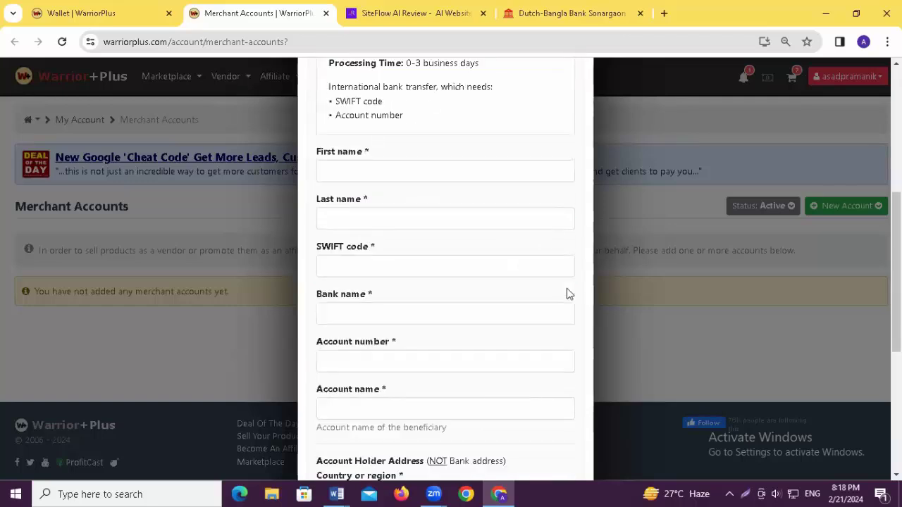
- Enter the recipient's first and last name on the bank account form
click(384, 169)
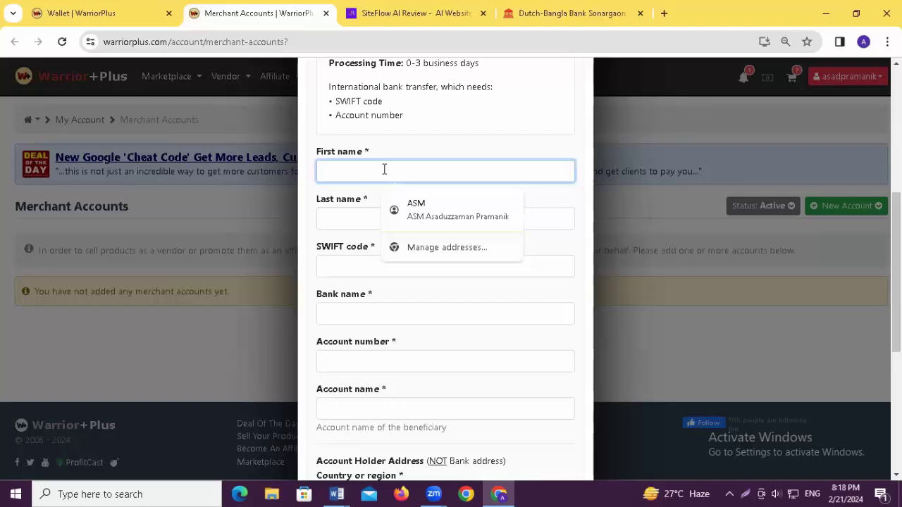
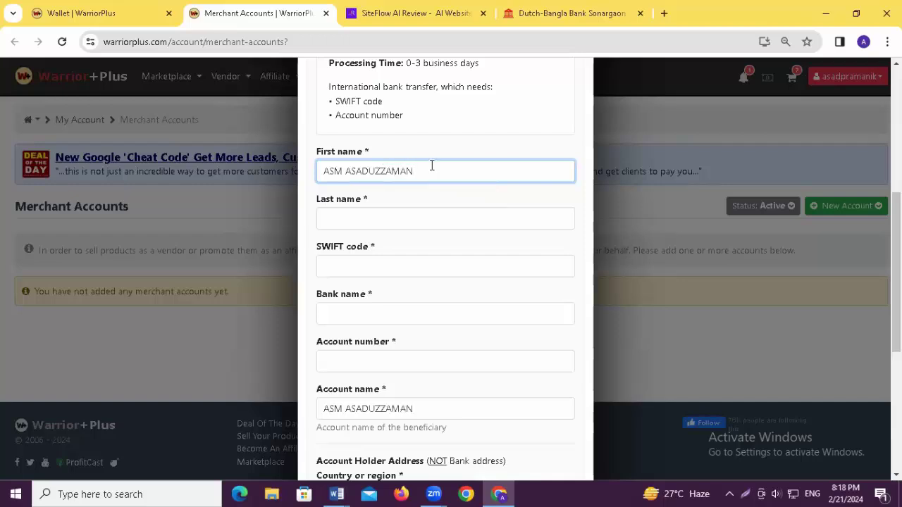
click(336, 218)
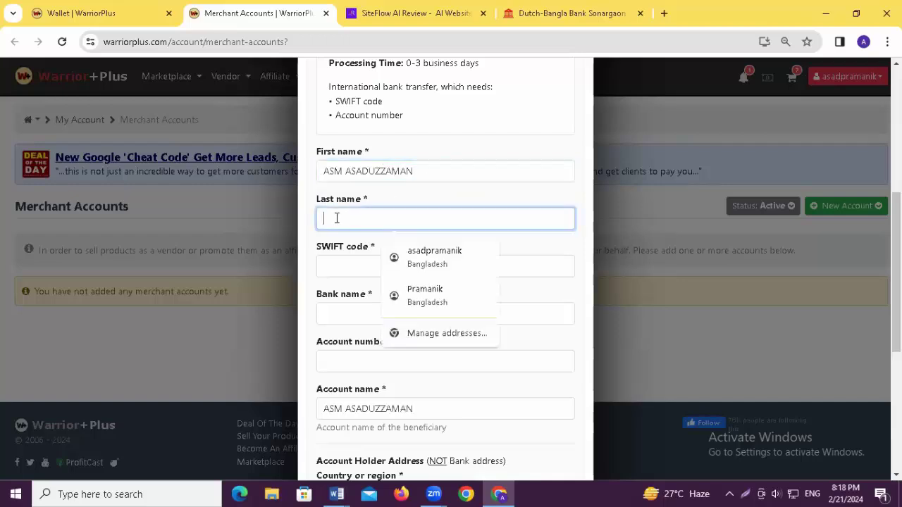
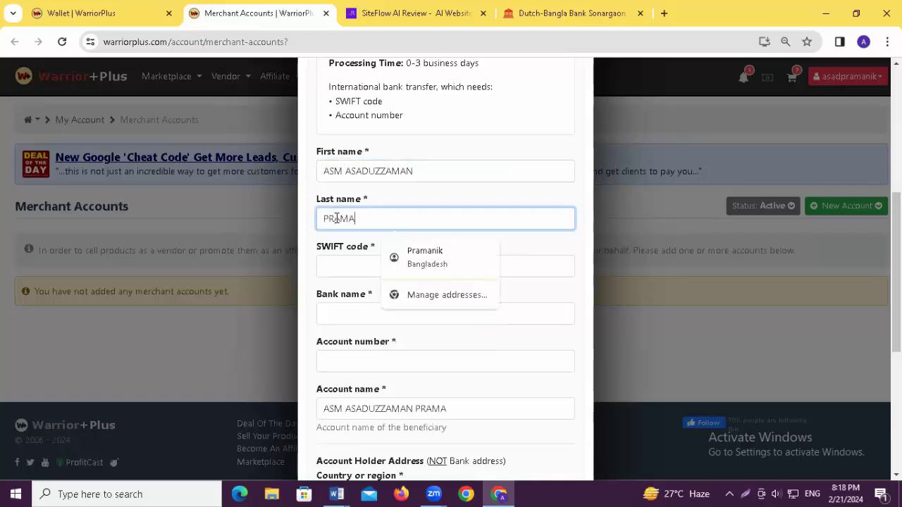
- Enter SWIFT code DBBLBDDH, bank name DUTCH-BANGLA BANK LTD., and the account number
click(345, 264)
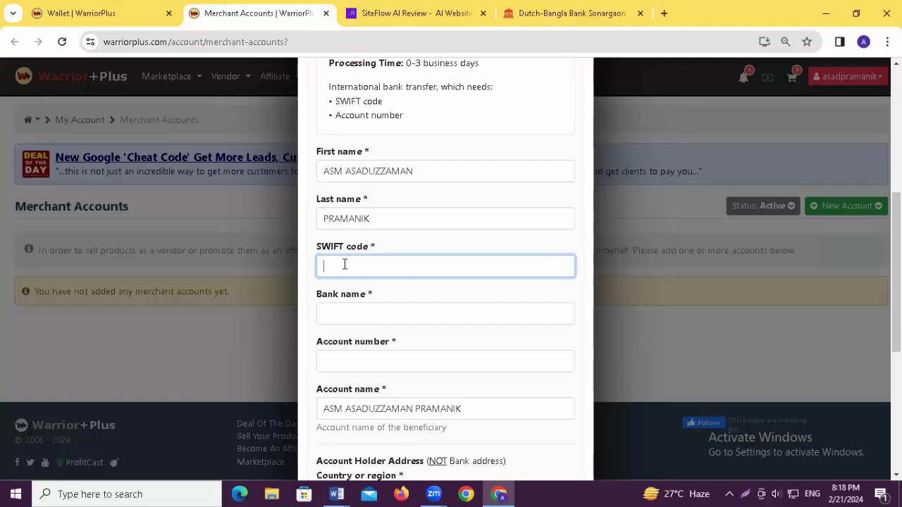
text(DBBLBDDH)
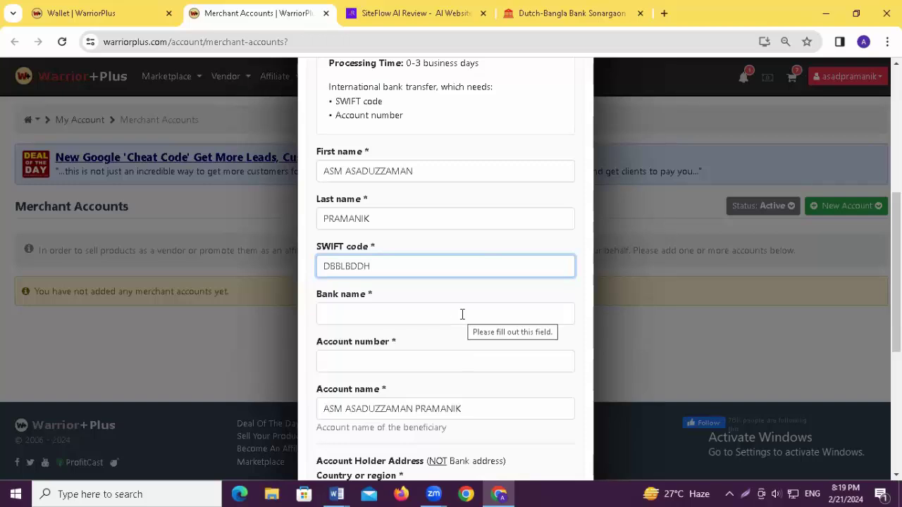
click(380, 315)
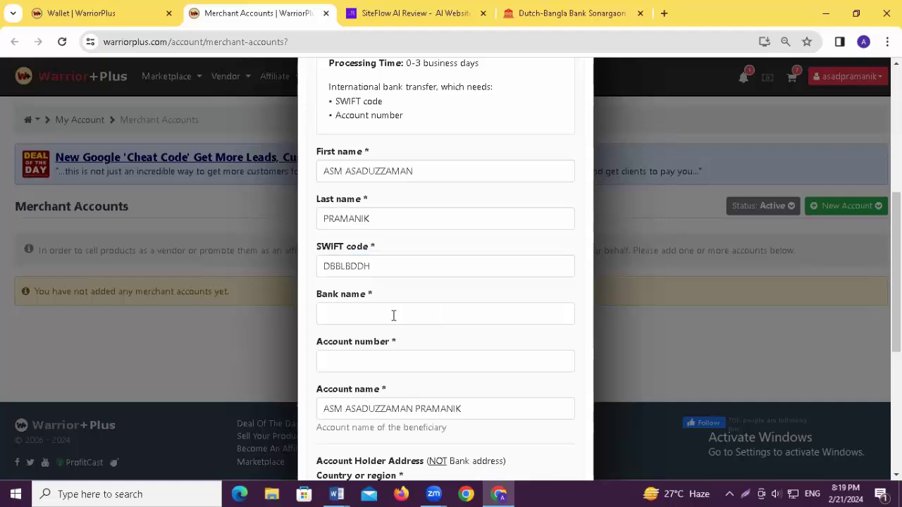
click(358, 310)
text(DU)
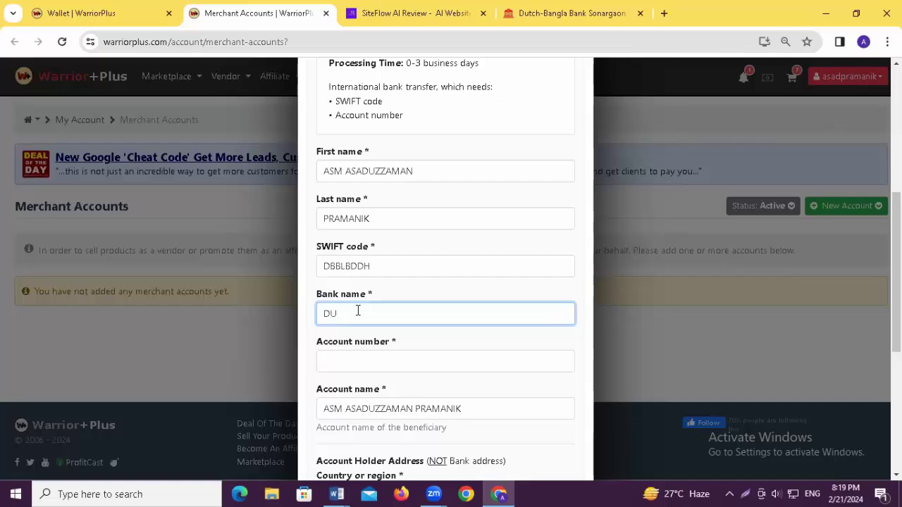
text(TCH-BANGLA BANK LTD.)
click(360, 362)
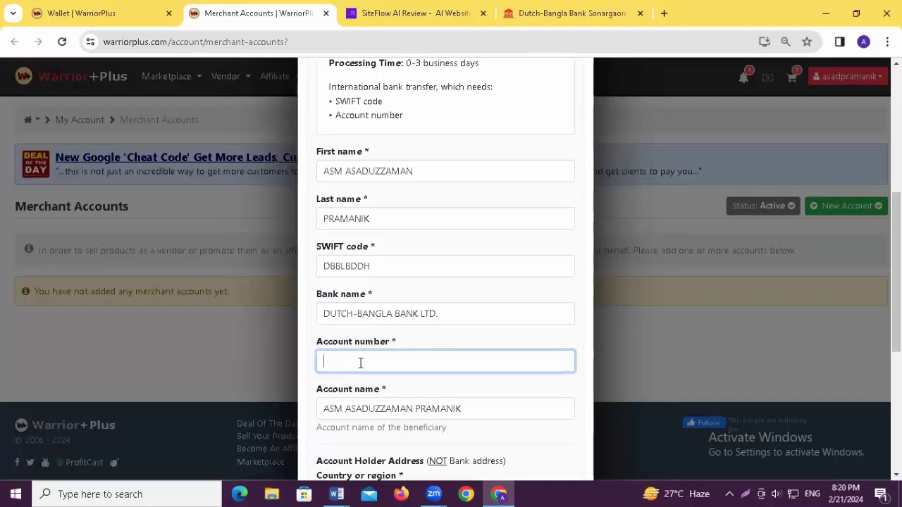
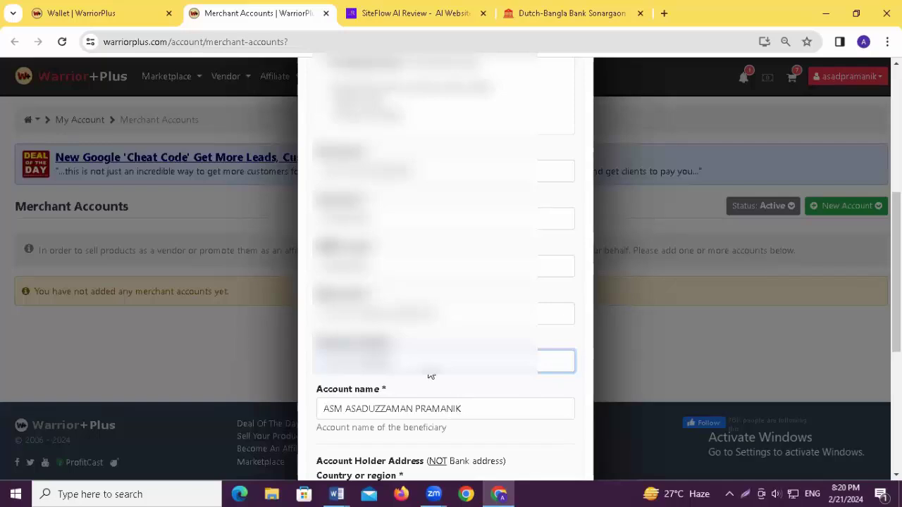
- Enter the holder's postal code and fill address and city from the saved address
scroll(448, 346, down, 3)
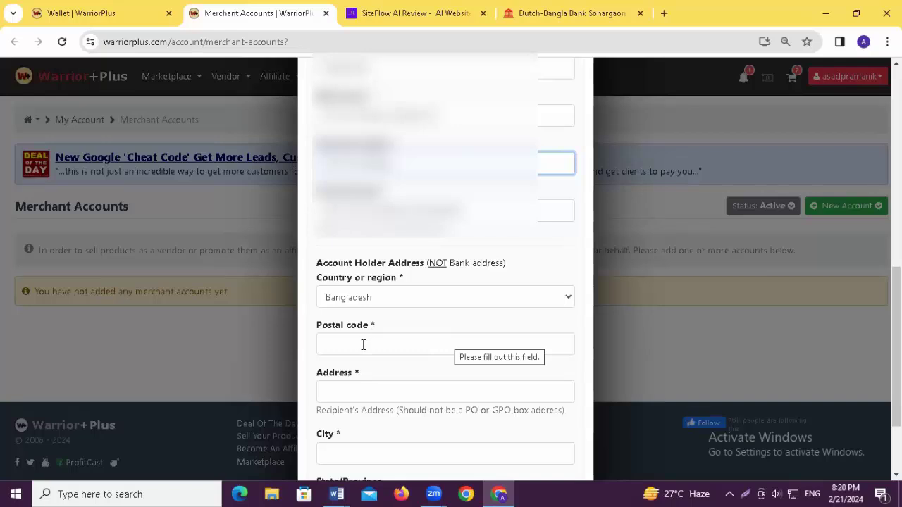
click(363, 344)
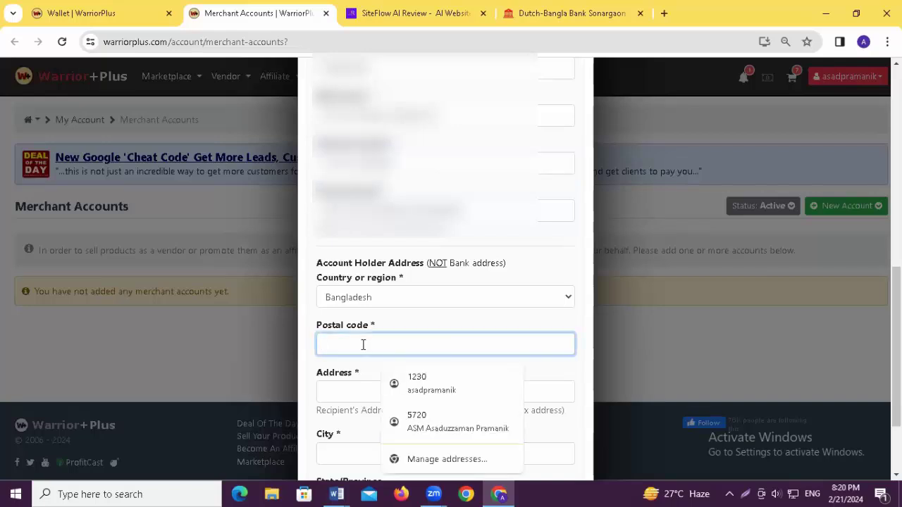
text(5)
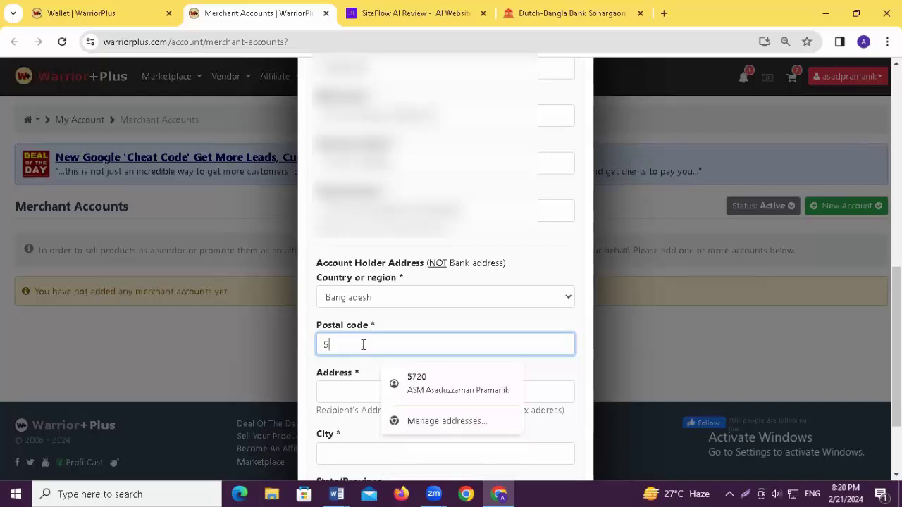
text(720)
scroll(359, 341, down, 1)
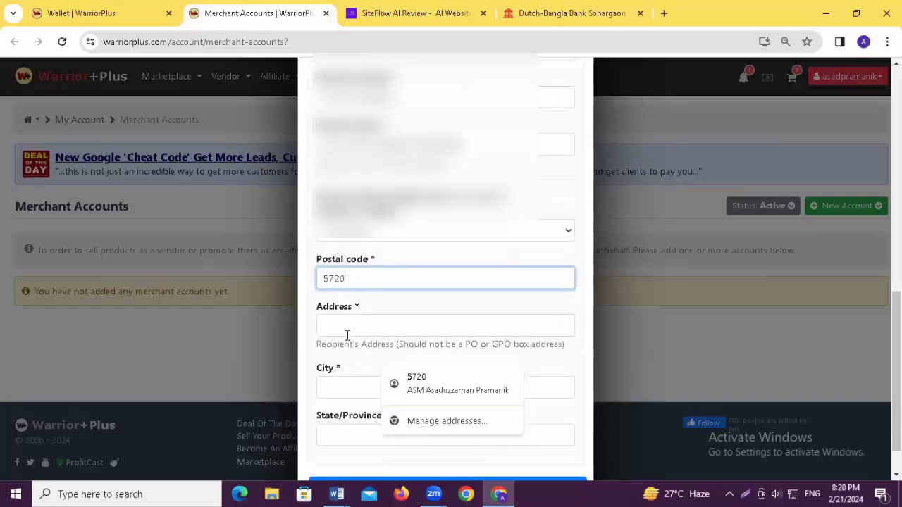
click(346, 331)
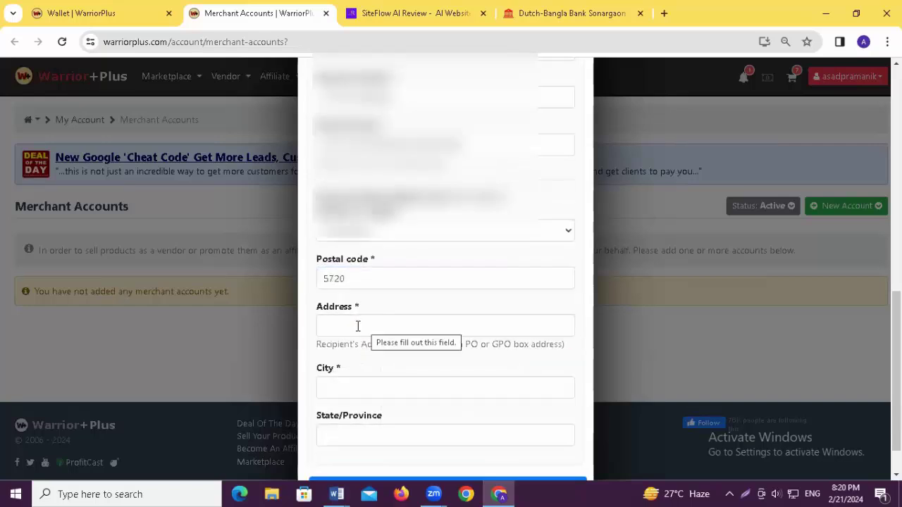
click(358, 326)
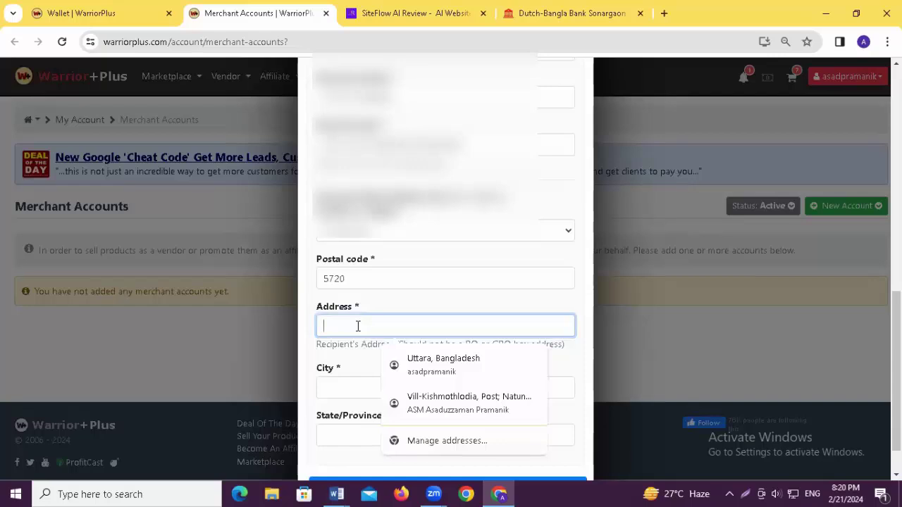
click(441, 398)
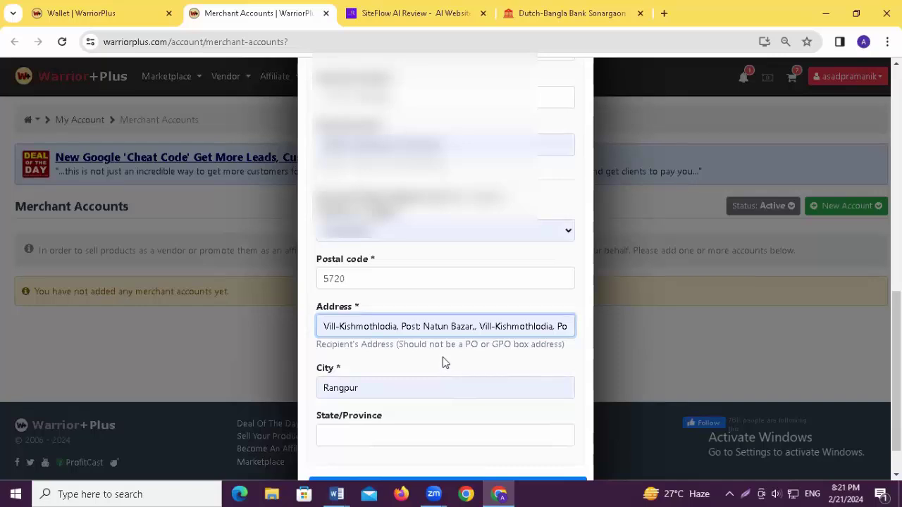
- Enter the holder's state/province and save the new bank account
scroll(443, 362, down, 1)
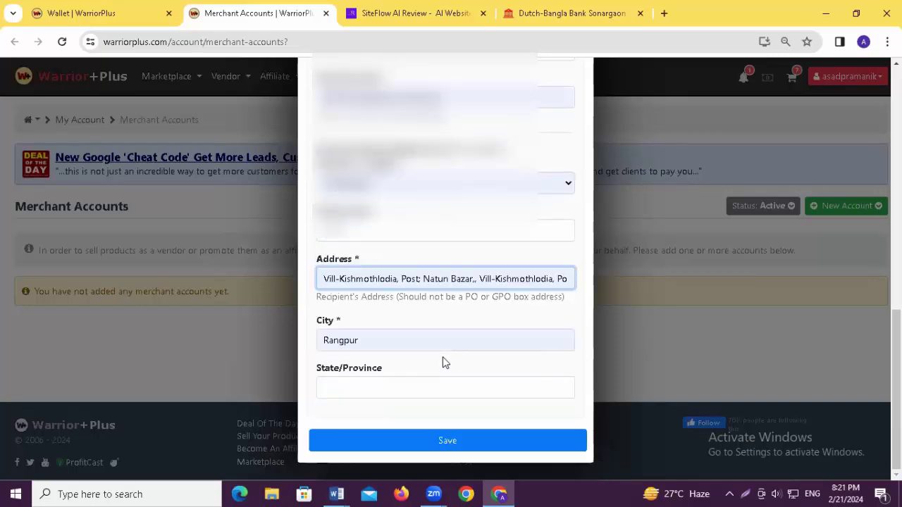
click(367, 384)
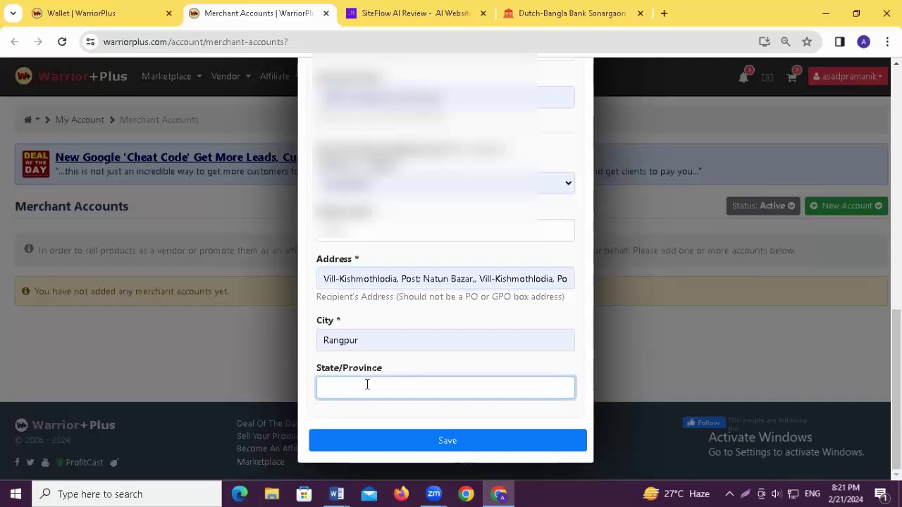
text(RANGPUR)
key(BackSpace)
key(BackSpace)
key(BackSpace)
key(BackSpace)
key(BackSpace)
key(BackSpace)
text(angpur)
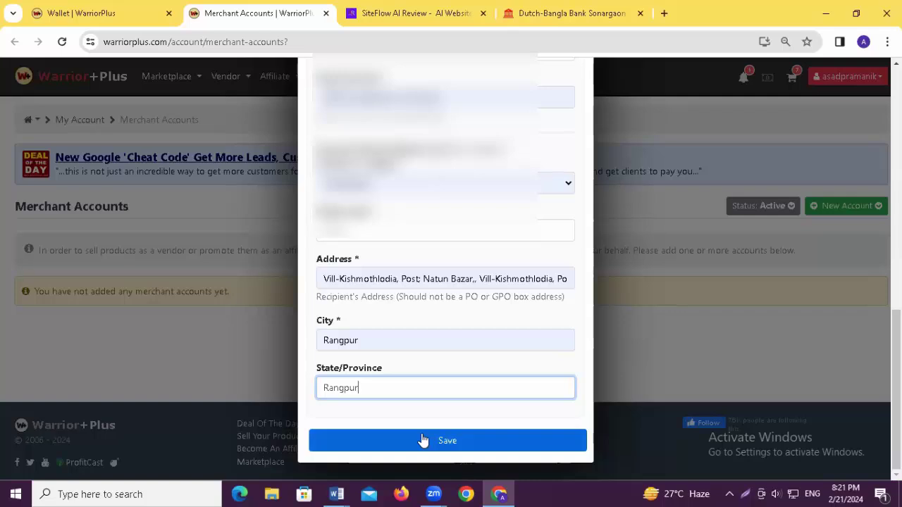
click(443, 443)
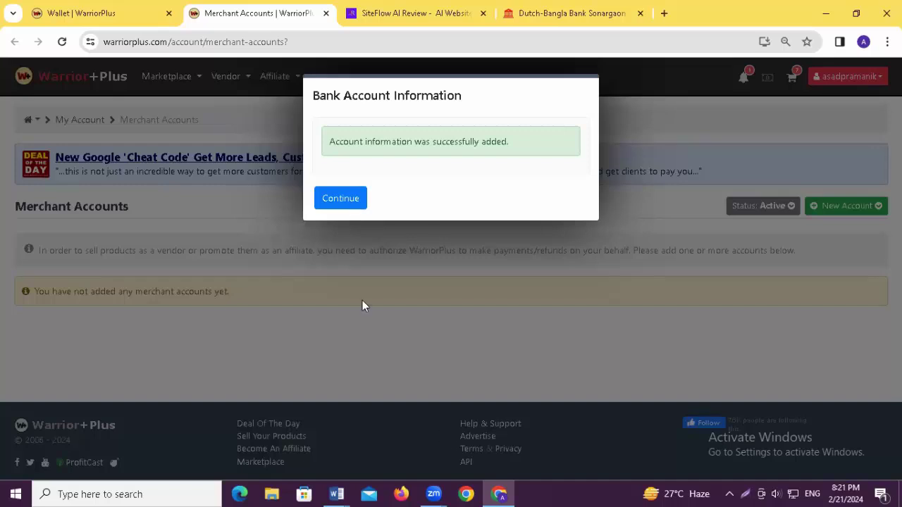
- Dismiss the success notice so the new bank account shows as Withdrawals Only
click(338, 199)
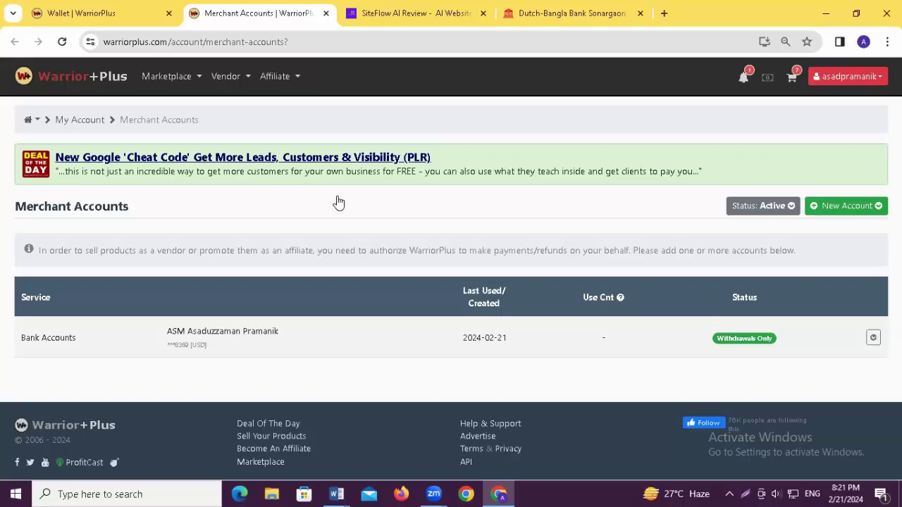
click(875, 81)
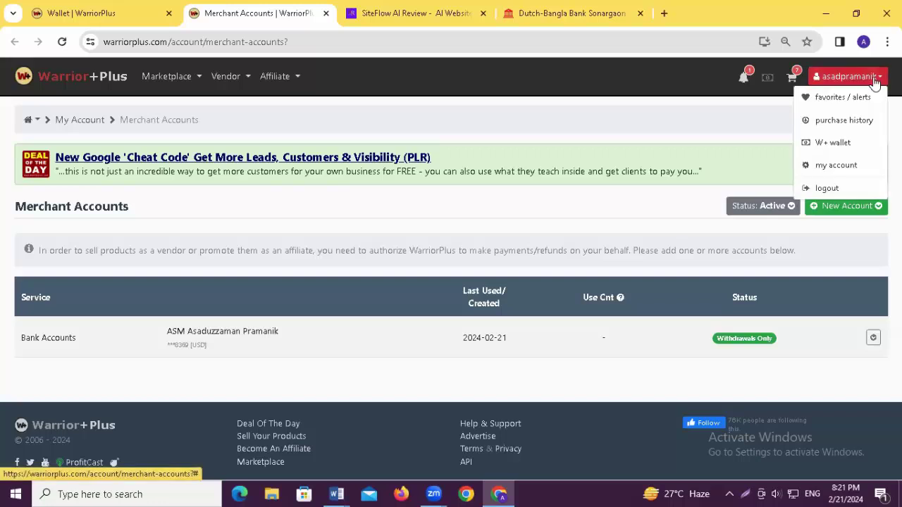
- From the wallet, request a 105 withdrawal to the new bank account
click(833, 143)
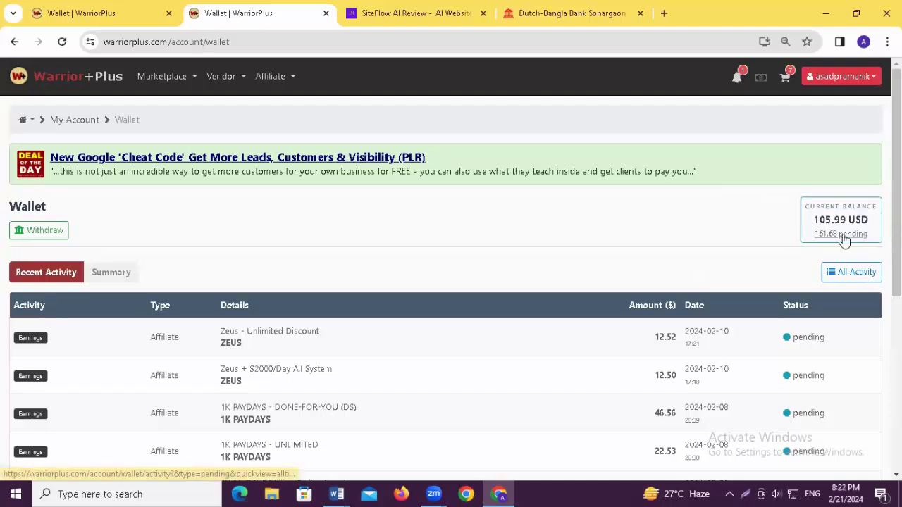
click(51, 231)
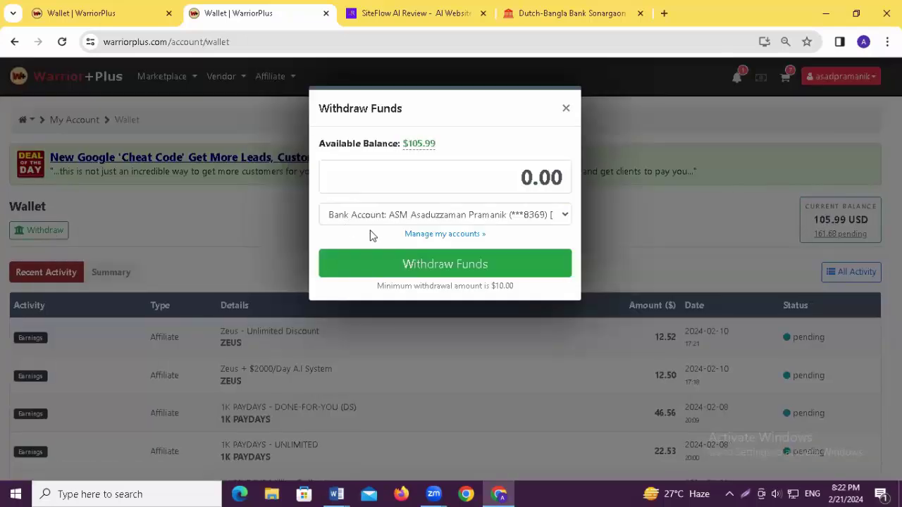
click(521, 178)
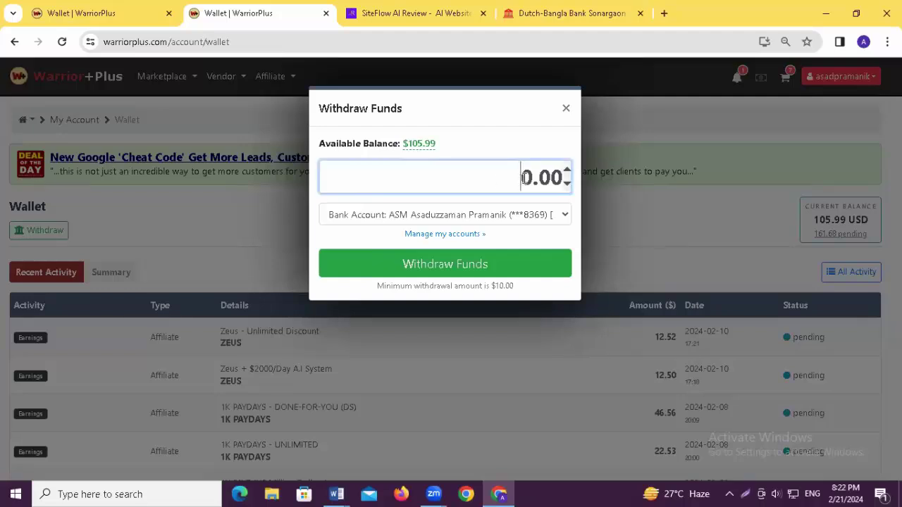
key(Delete)
text(105)
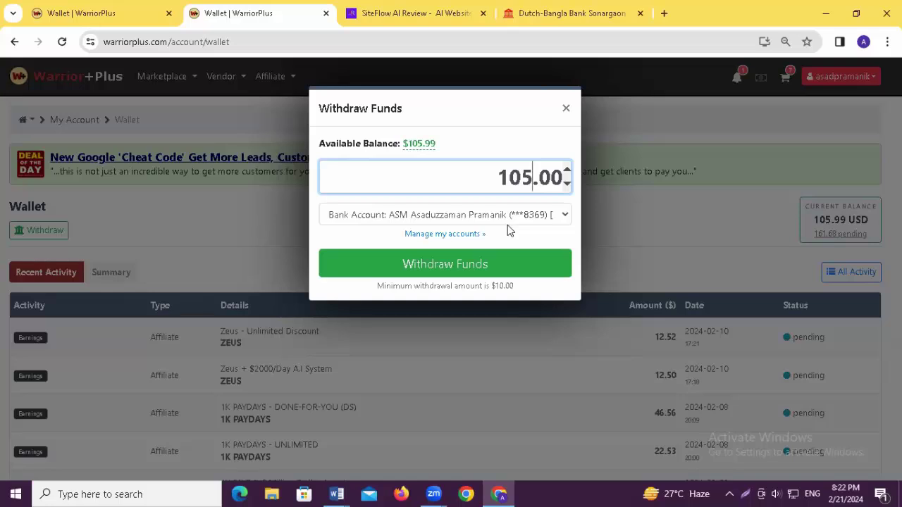
click(464, 272)
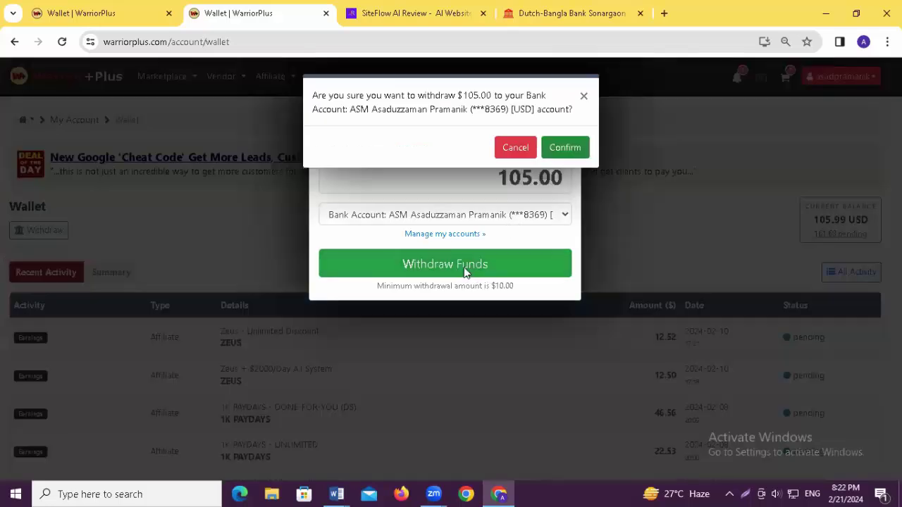
- Confirm the $105.00 withdrawal to the new bank account
click(566, 149)
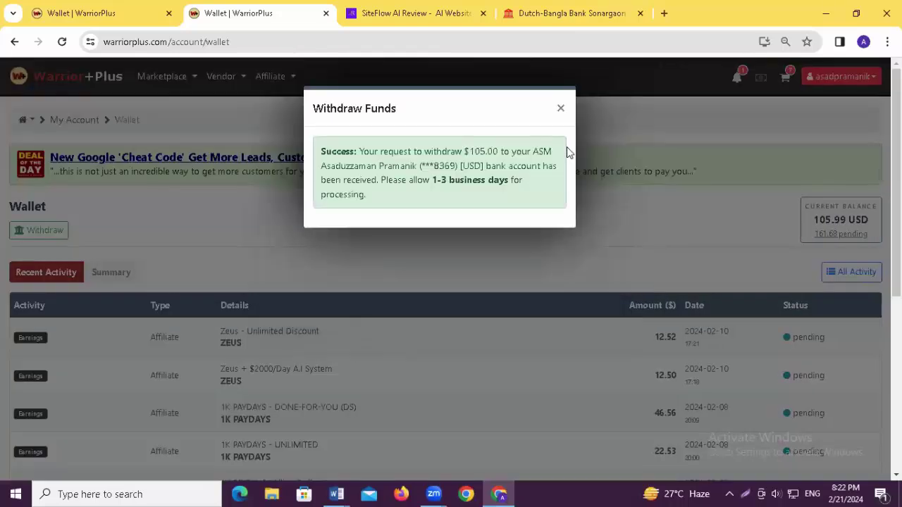